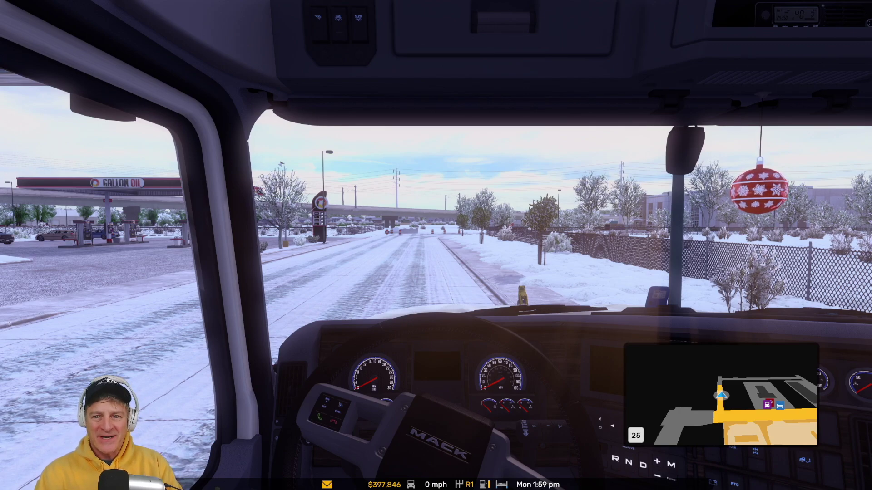
View the parked Mack from the exterior camera, then return to the cab view
key(2)
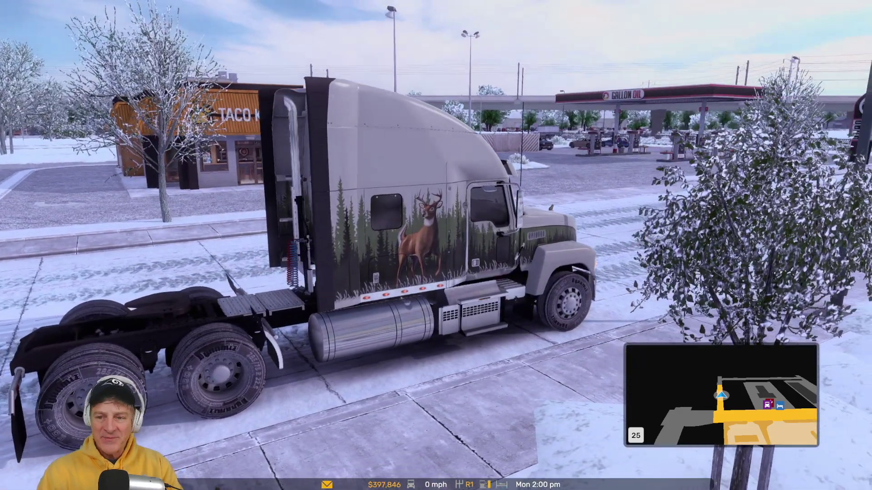
key(1)
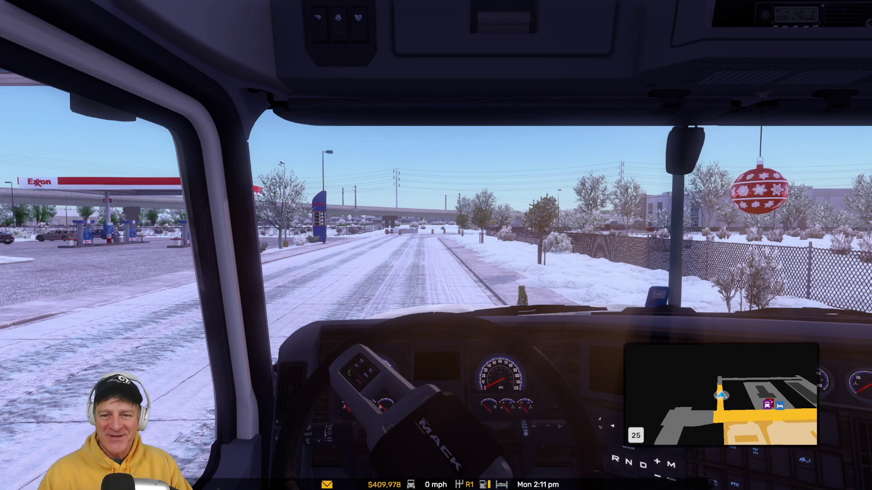
Check the truck from the front near the Taco Bell sign, then go back to the cab camera
key(2)
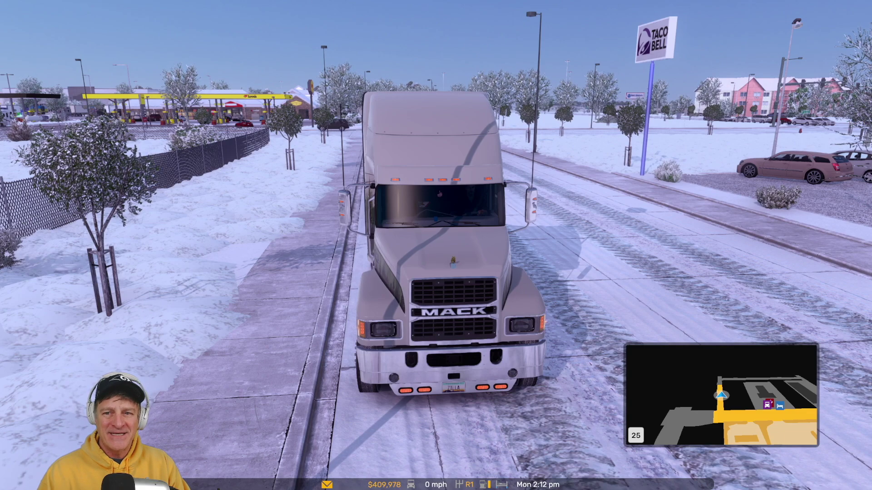
key(1)
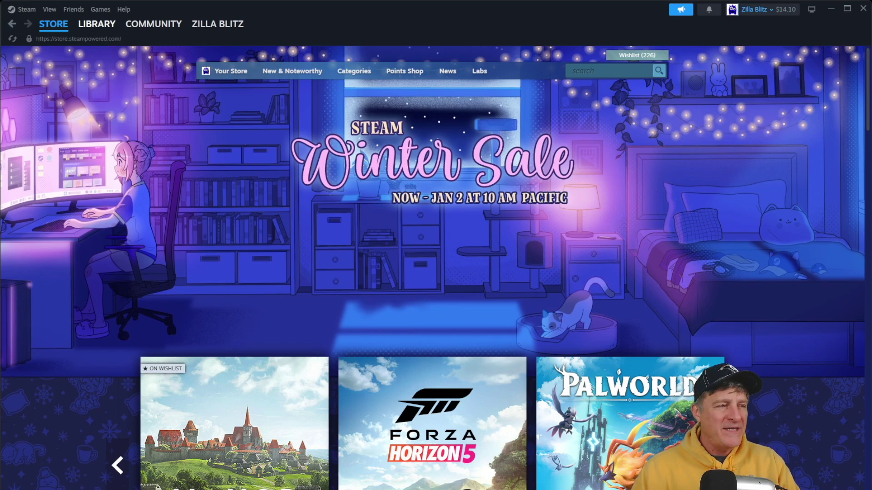
Search the Steam library for 'american' and open the American Truck Simulator page
click(97, 23)
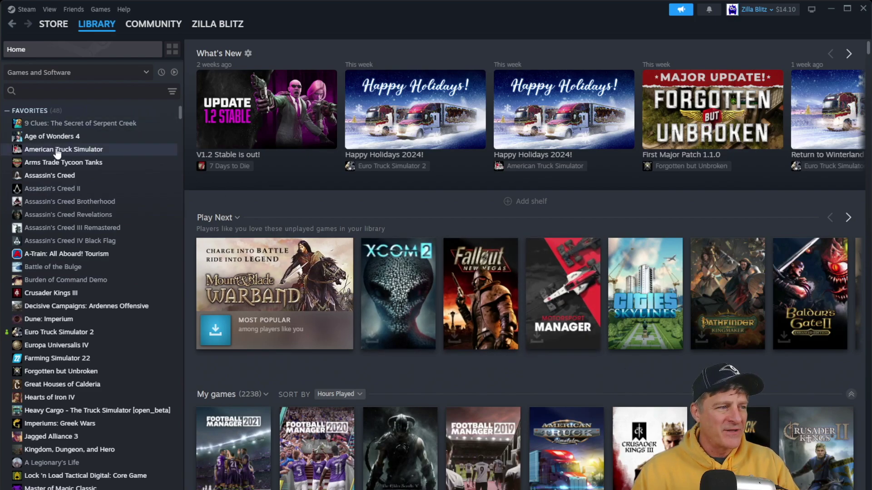
click(80, 96)
text(amer)
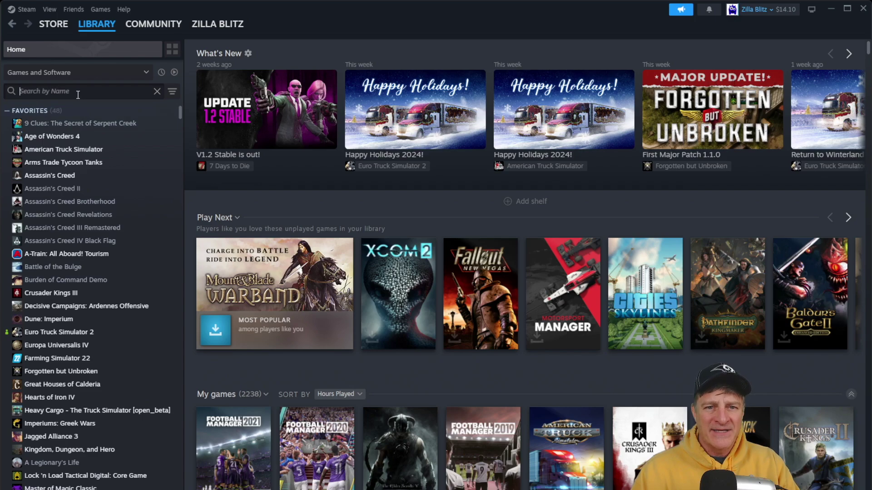
text(ican)
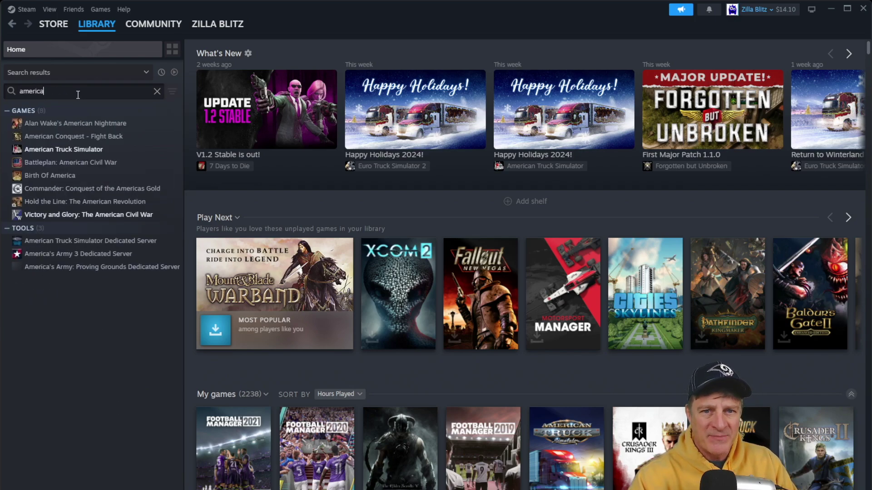
click(84, 158)
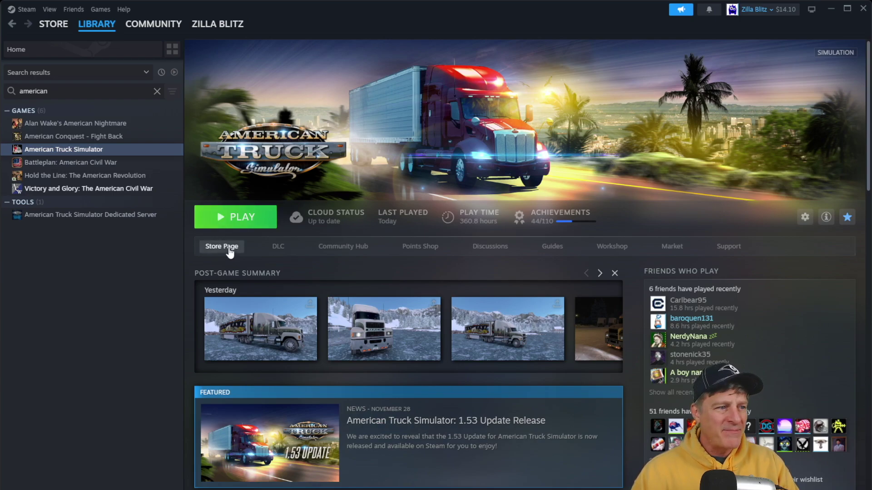
Search the game's Workshop for 'real compa' to list the Real Companies mods
click(619, 246)
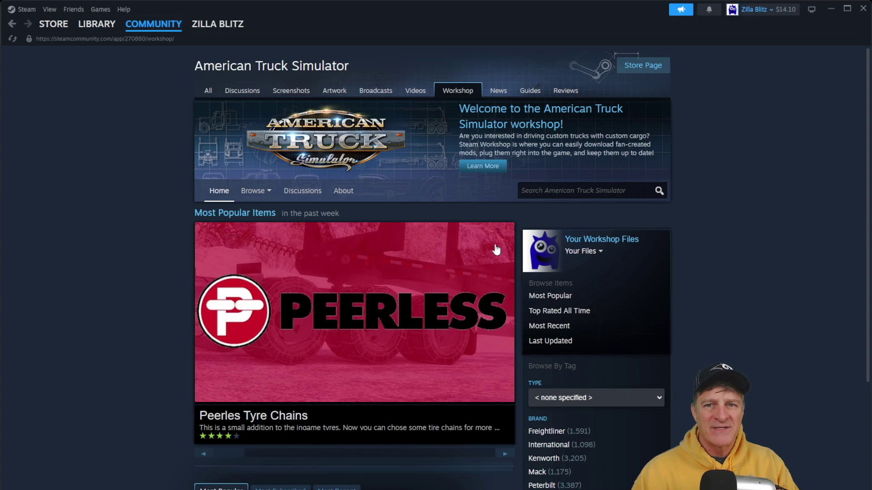
scroll(443, 366, down, 5)
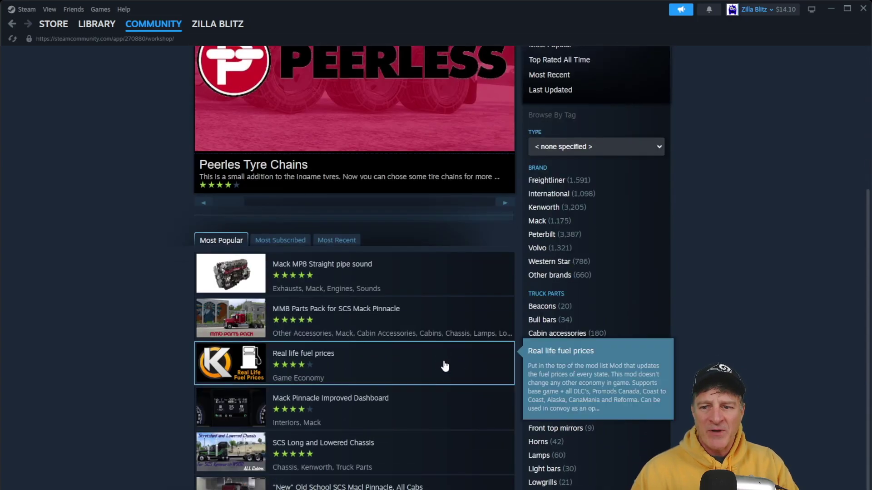
scroll(444, 366, up, 1)
scroll(445, 366, up, 4)
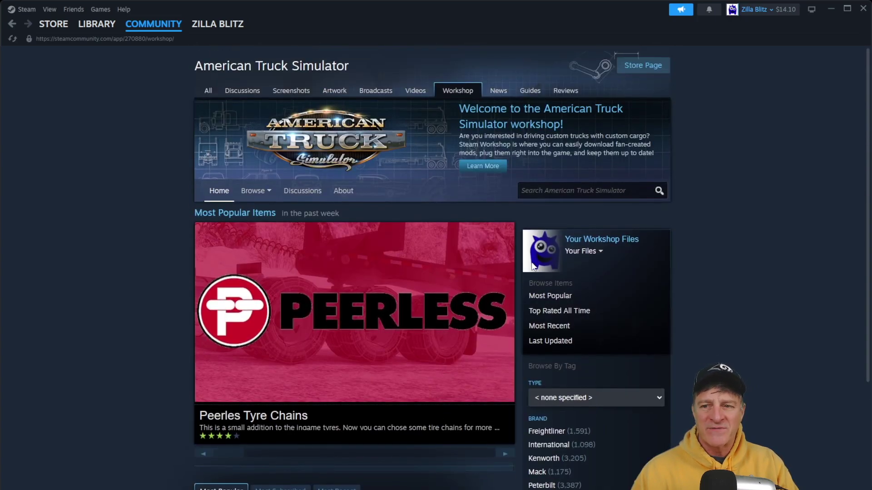
click(564, 194)
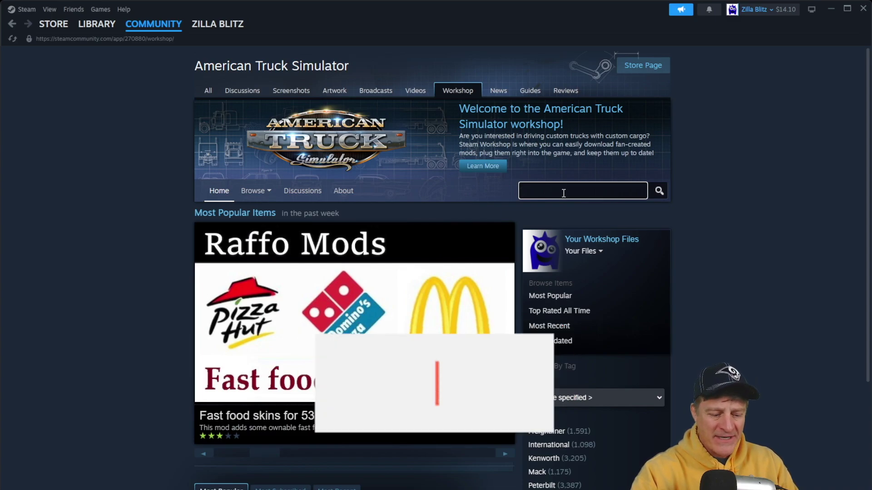
text(real compa)
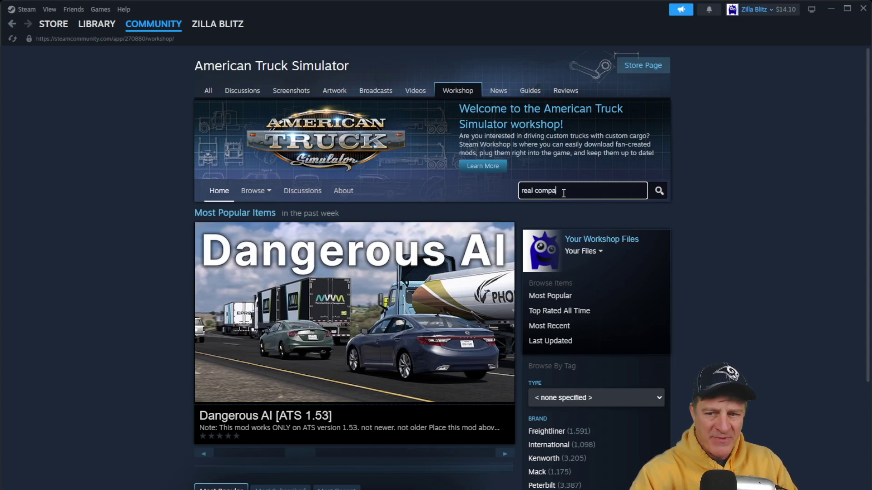
key(Return)
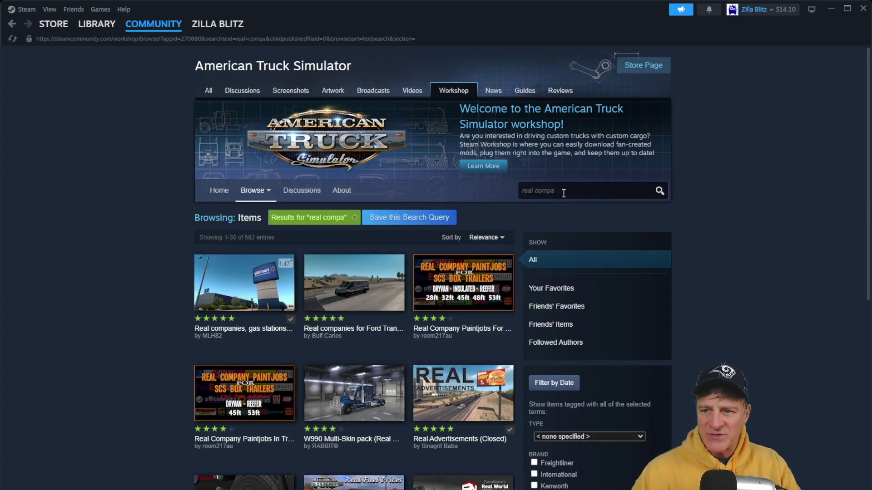
Unsubscribe from and resubscribe to the Real companies, gas stations & billboards mod
click(242, 303)
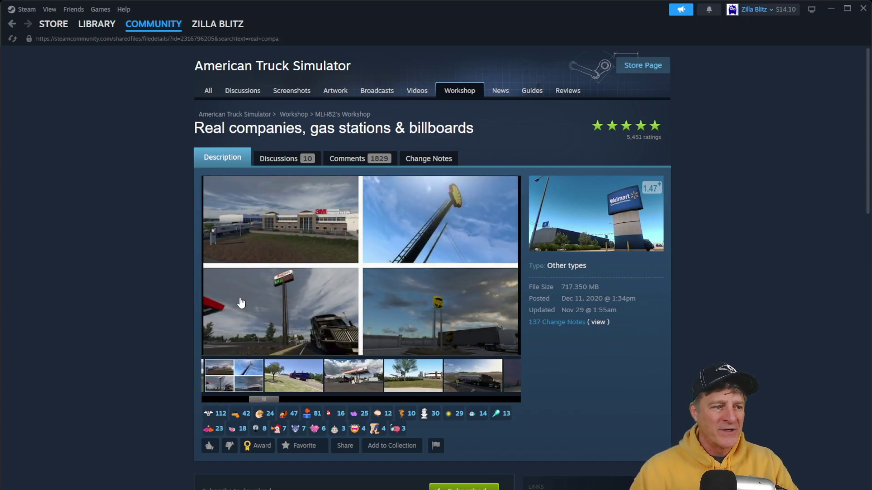
scroll(660, 287, down, 3)
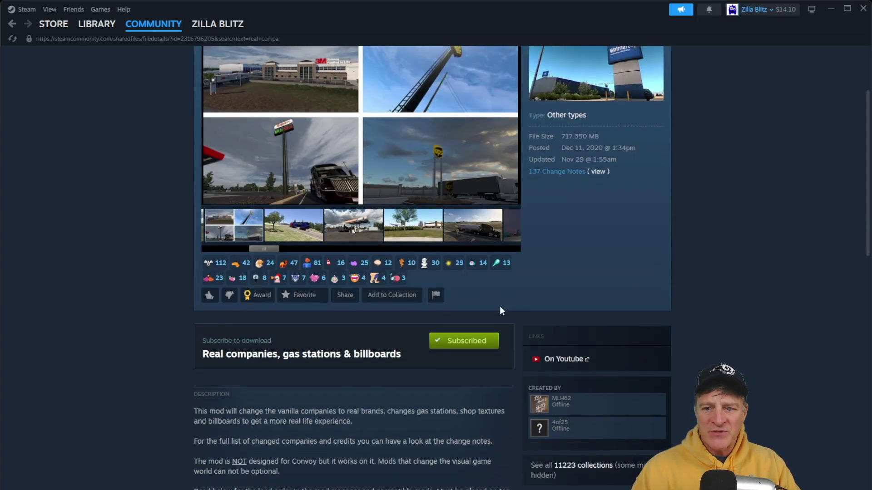
click(470, 347)
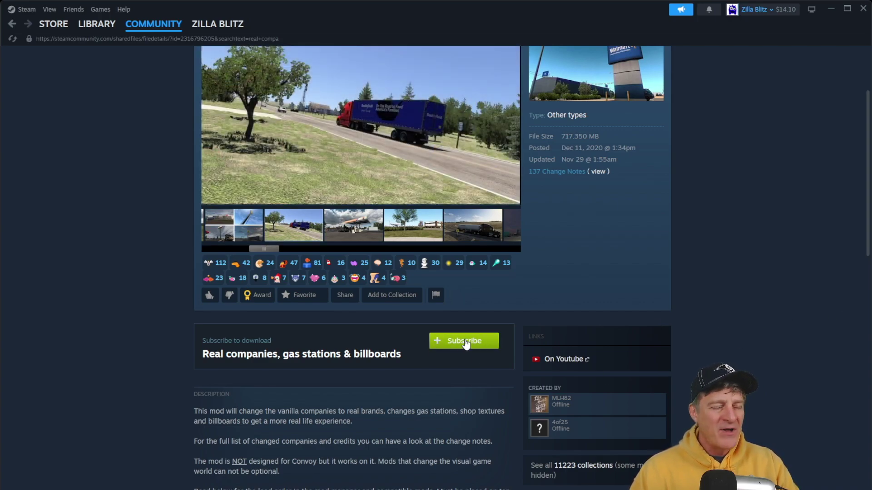
click(466, 345)
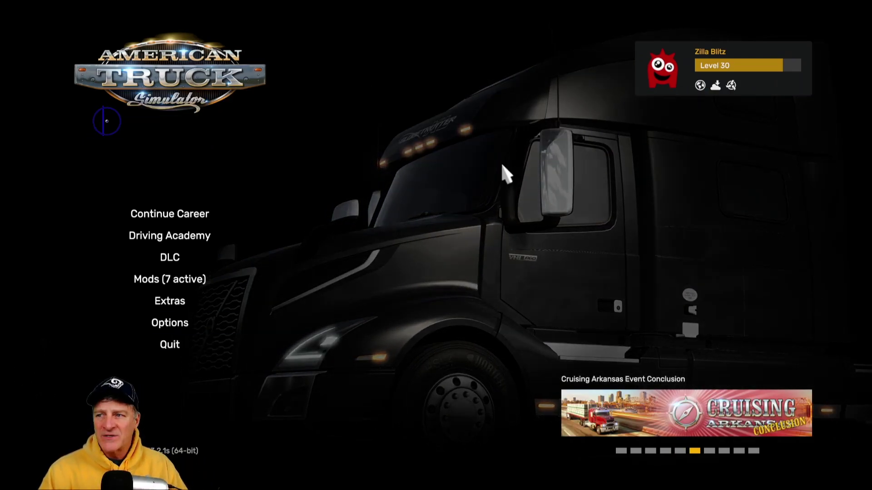
Load the level 30 driver profile and open the Mod Manager showing 7 active mods
mouse_move(740, 59)
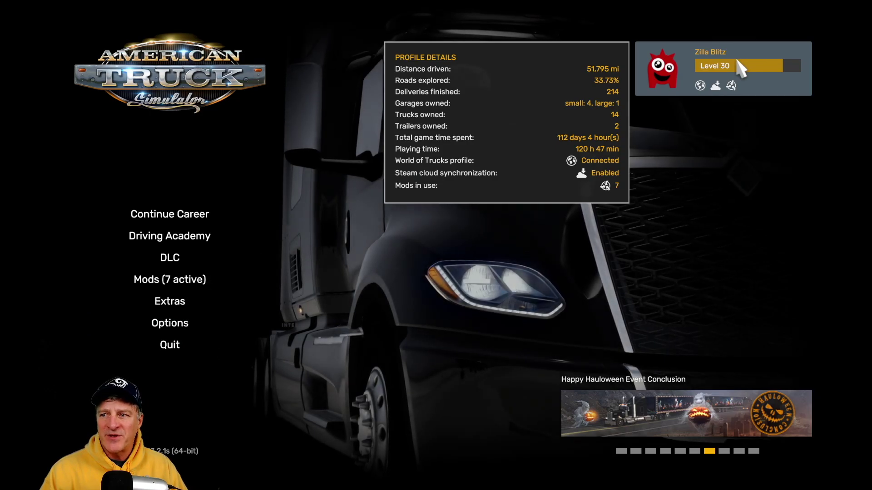
click(737, 63)
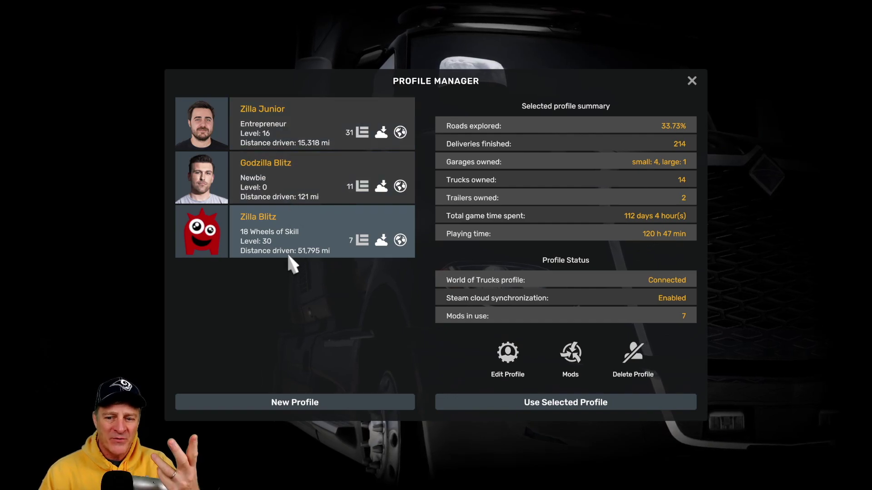
click(521, 408)
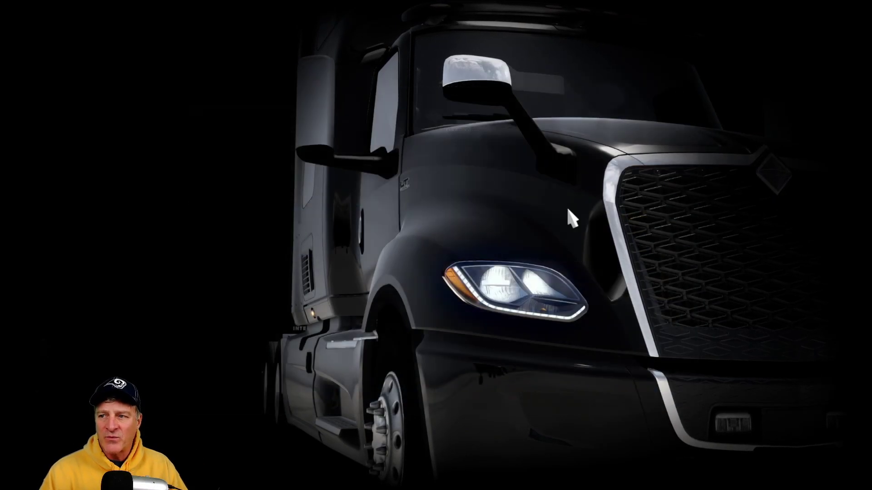
mouse_move(716, 79)
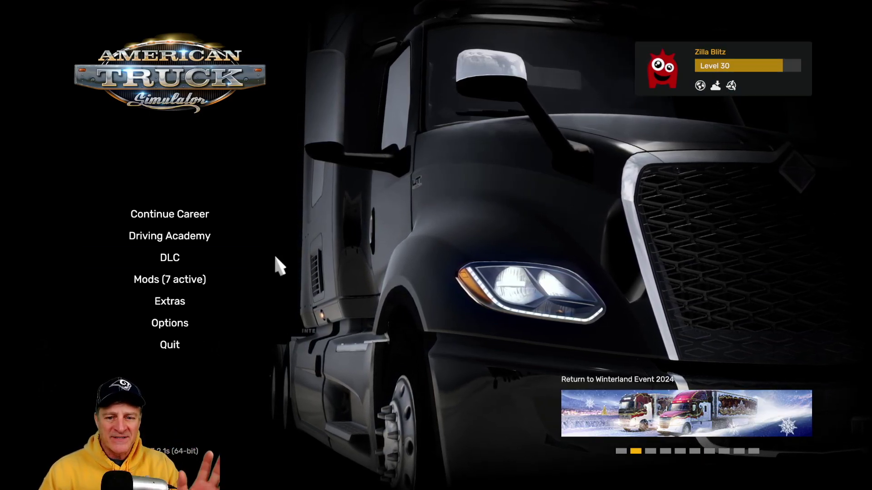
click(183, 281)
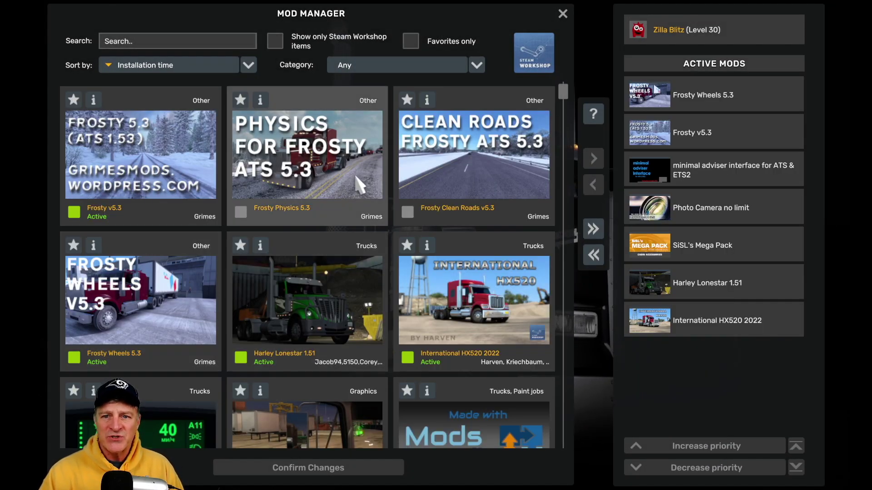
Scroll the mod grid down to the Real companies, gas stations & billboards card
scroll(301, 272, down, 3)
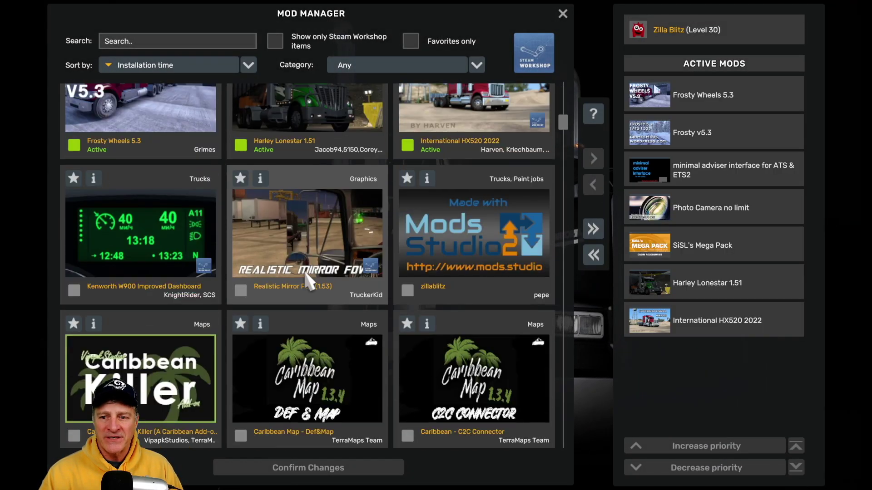
scroll(306, 272, down, 4)
scroll(312, 272, up, 5)
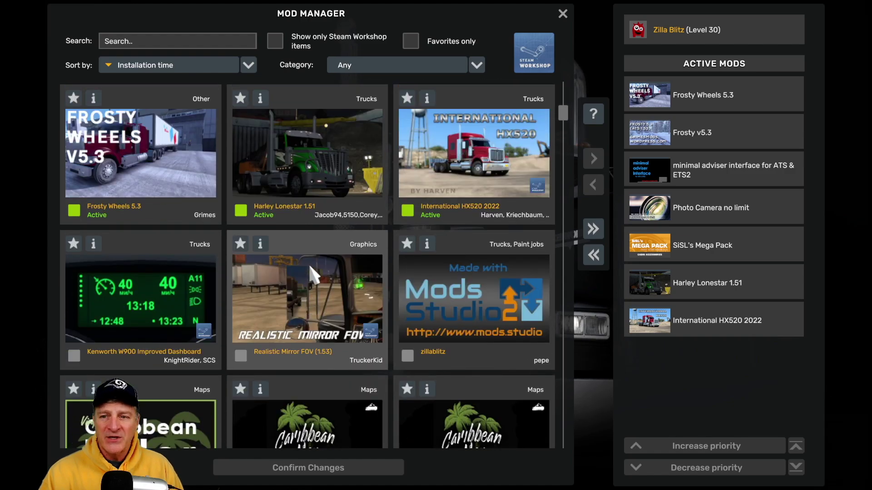
scroll(313, 272, up, 2)
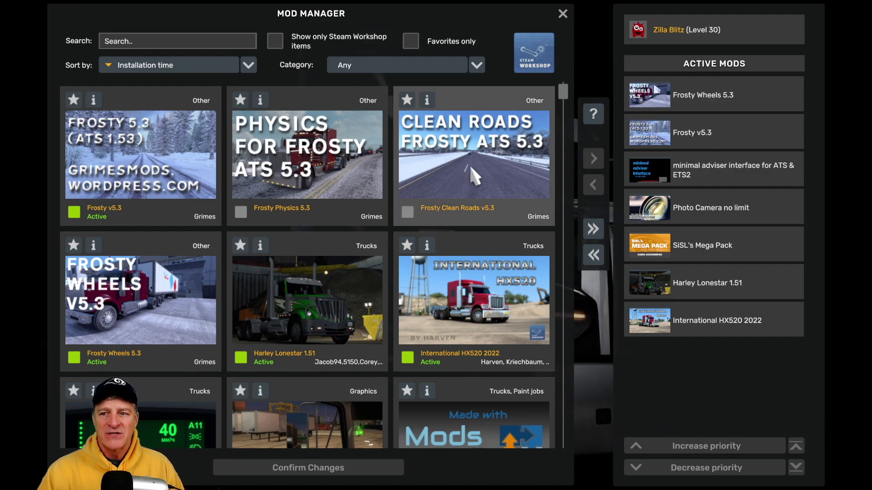
scroll(263, 300, down, 3)
scroll(268, 313, down, 1)
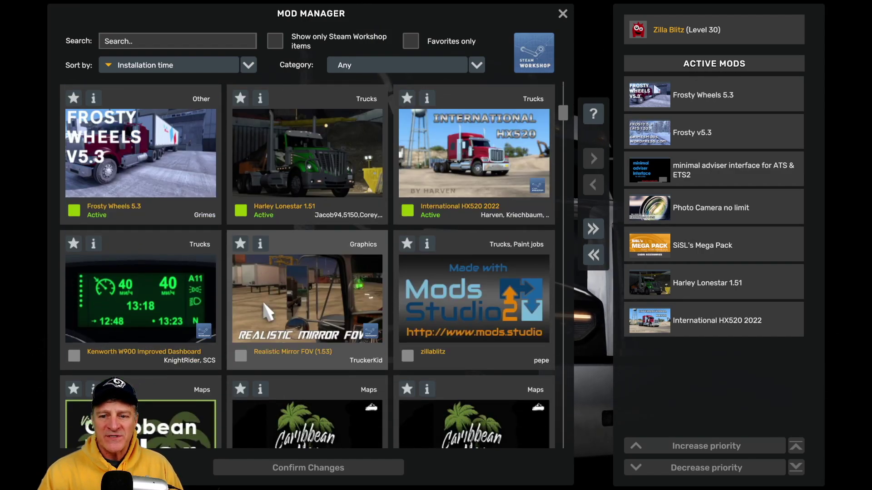
scroll(264, 304, down, 8)
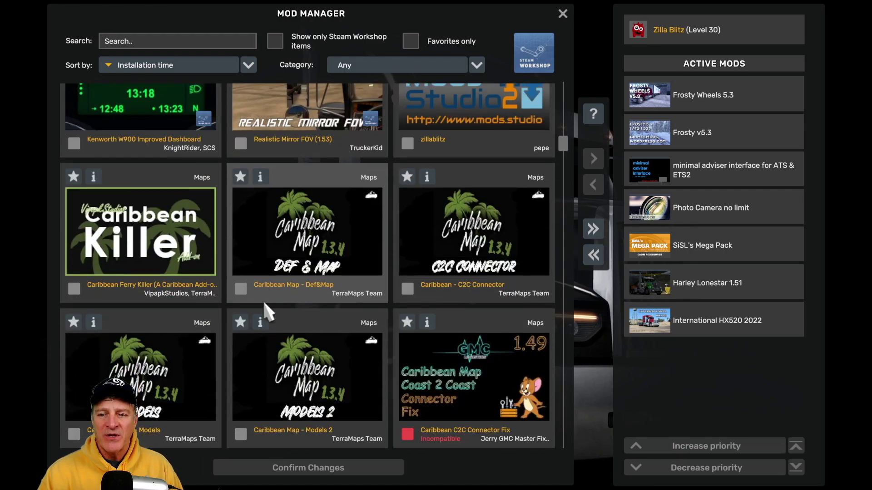
scroll(268, 313, down, 7)
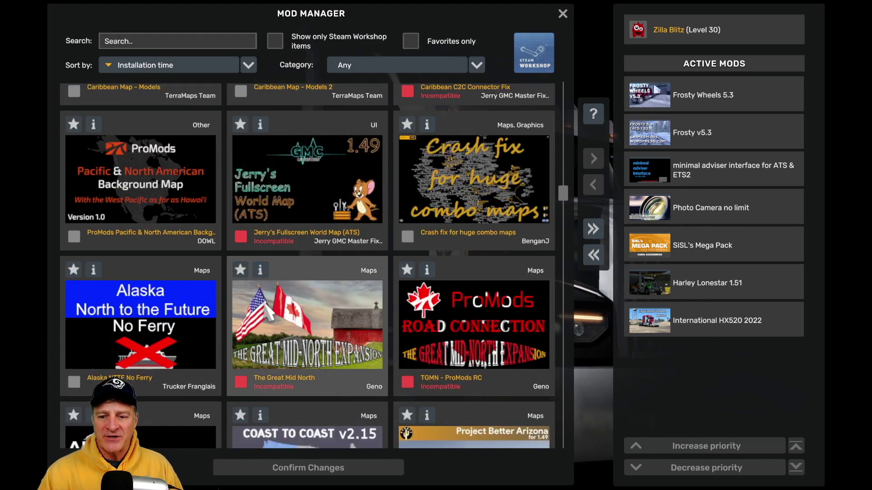
scroll(263, 300, down, 3)
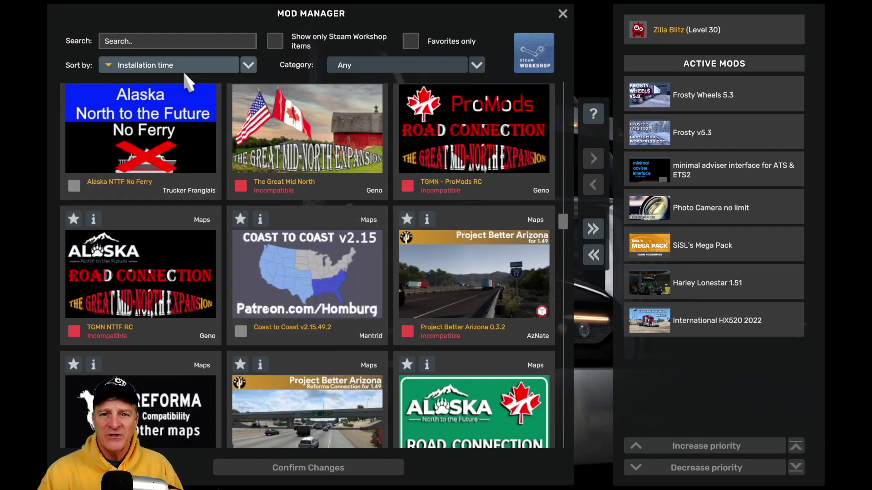
scroll(321, 248, down, 6)
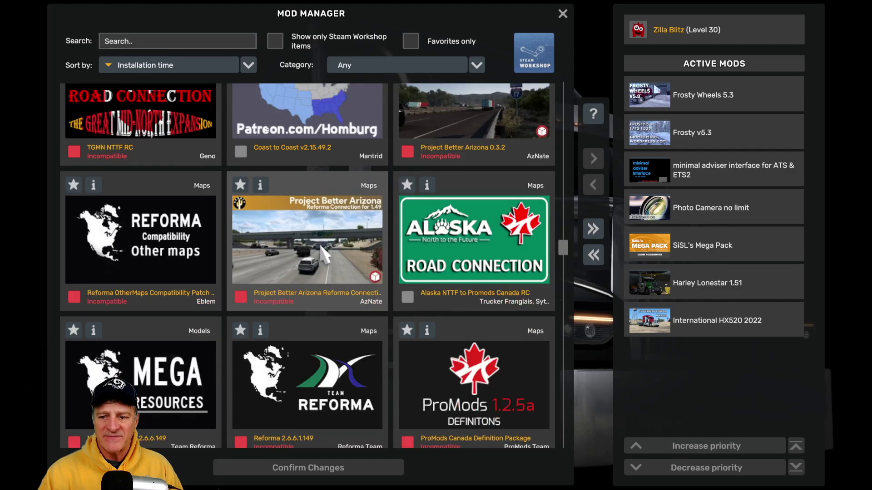
scroll(321, 248, down, 10)
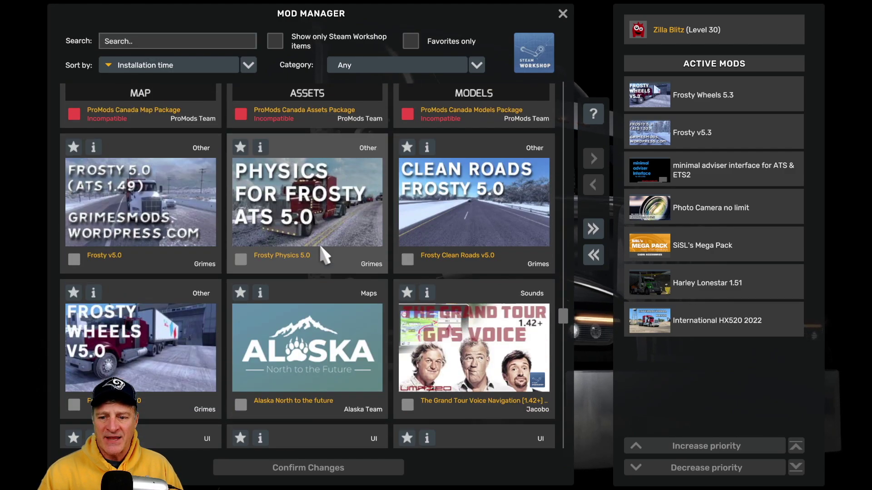
scroll(321, 248, down, 10)
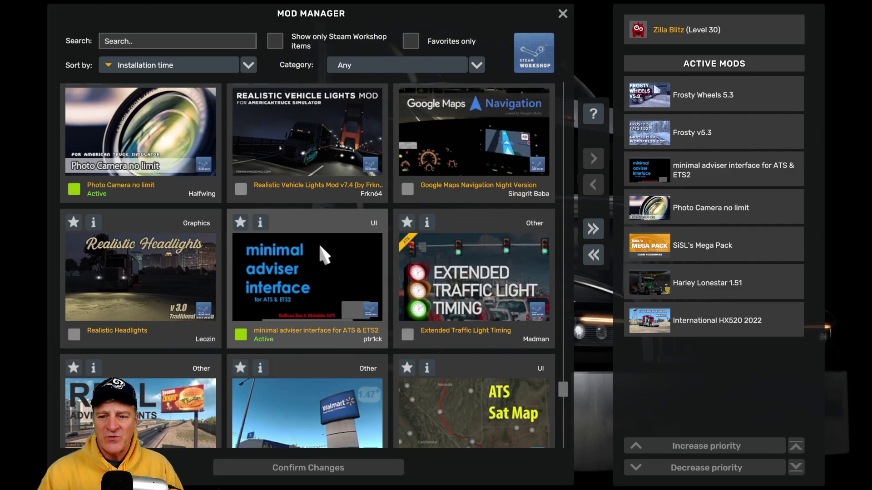
scroll(320, 248, down, 3)
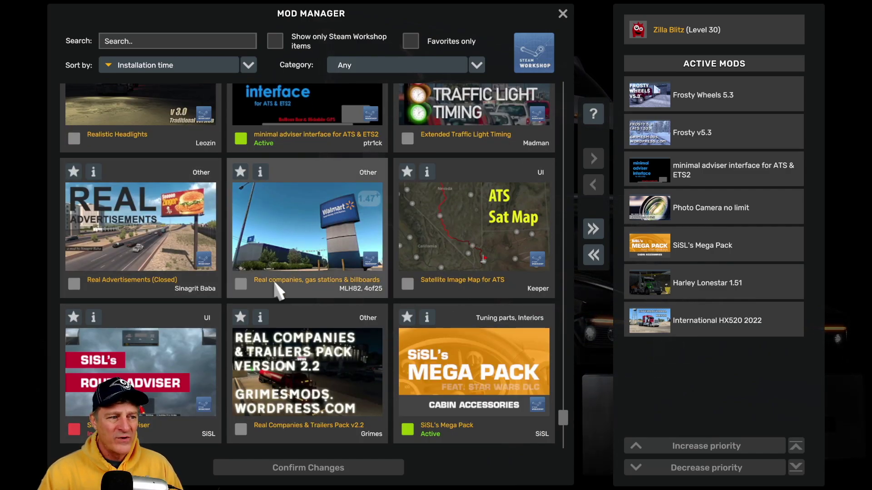
Activate the Real companies, gas stations & billboards mod, making it first of 8 active mods
click(325, 238)
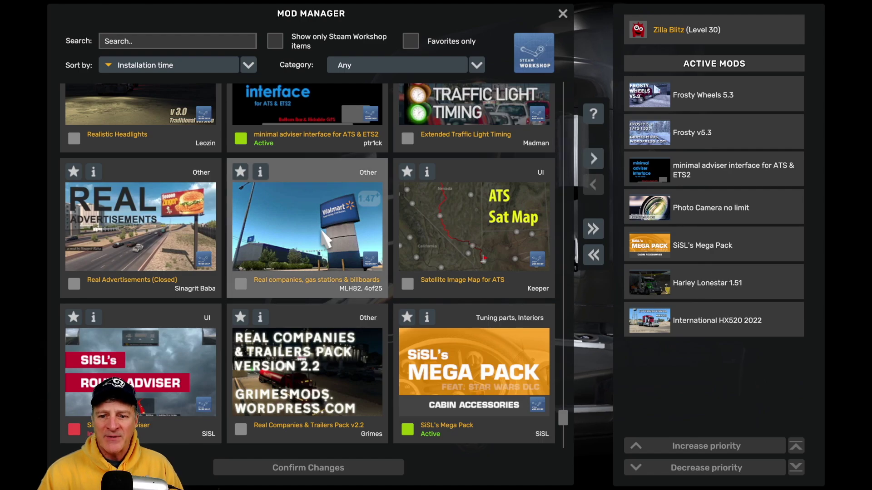
click(594, 159)
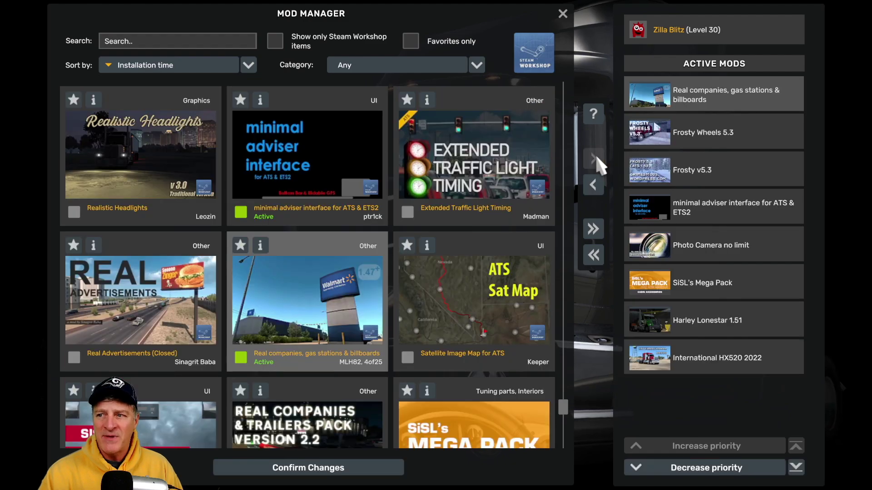
double_click(295, 320)
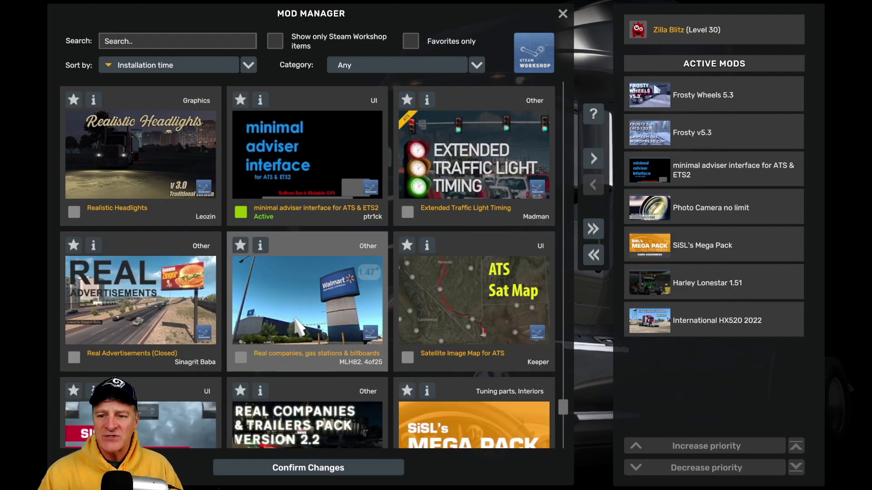
double_click(296, 320)
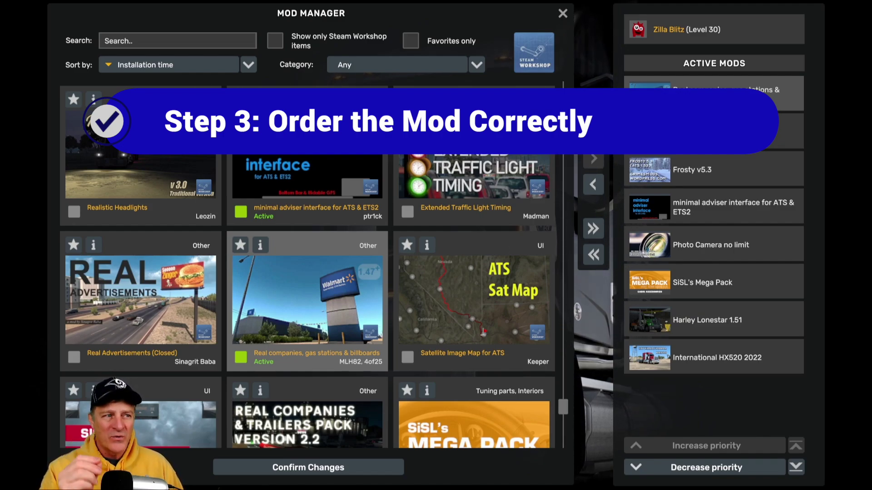
Decrease Real companies' priority twice, placing it third below Frosty Wheels 5.3 and Frosty v5.3
scroll(438, 249, down, 1)
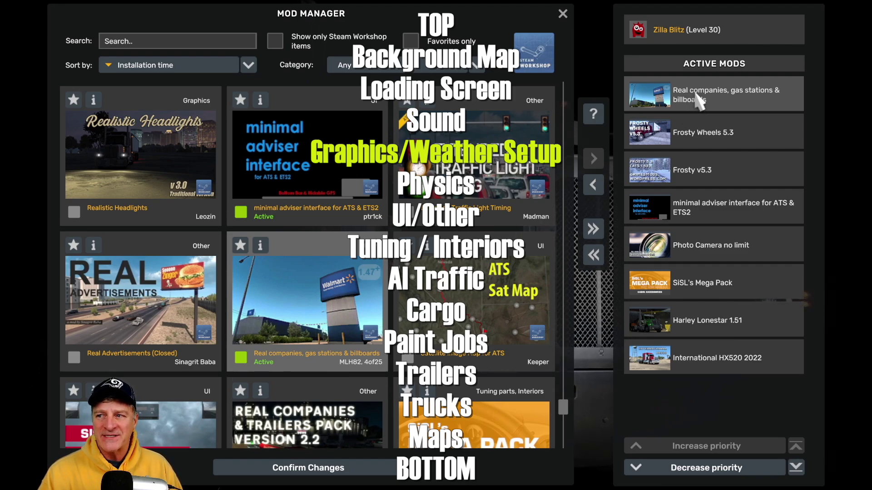
click(658, 468)
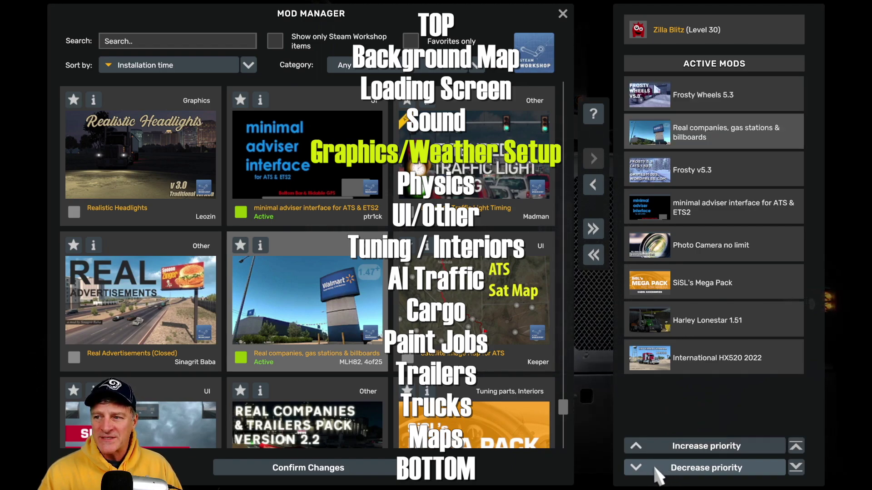
click(656, 469)
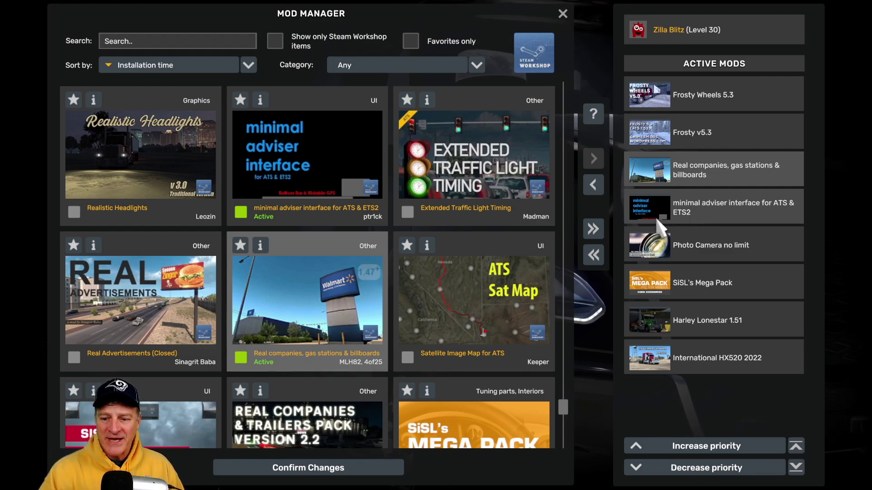
Confirm the mod changes and resume the career with 8 mods active
click(315, 473)
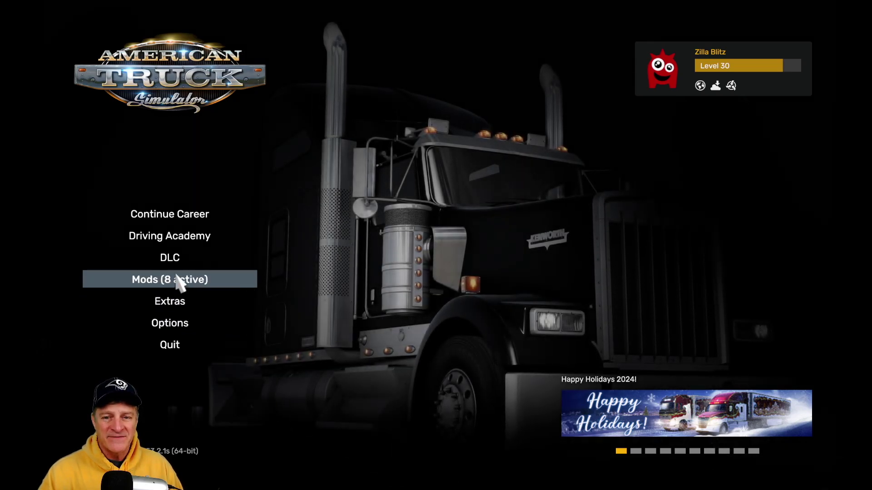
click(167, 220)
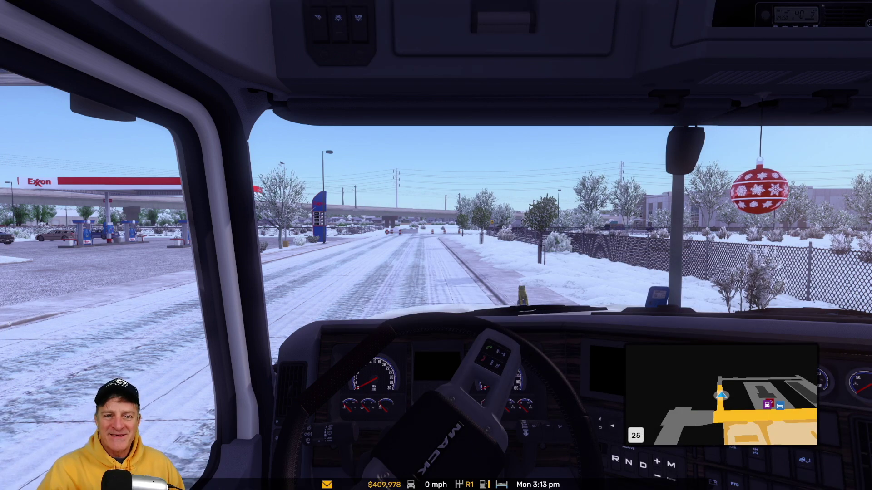
View the Mack from the exterior camera beside the Exxon station, then return to the cab view
key(2)
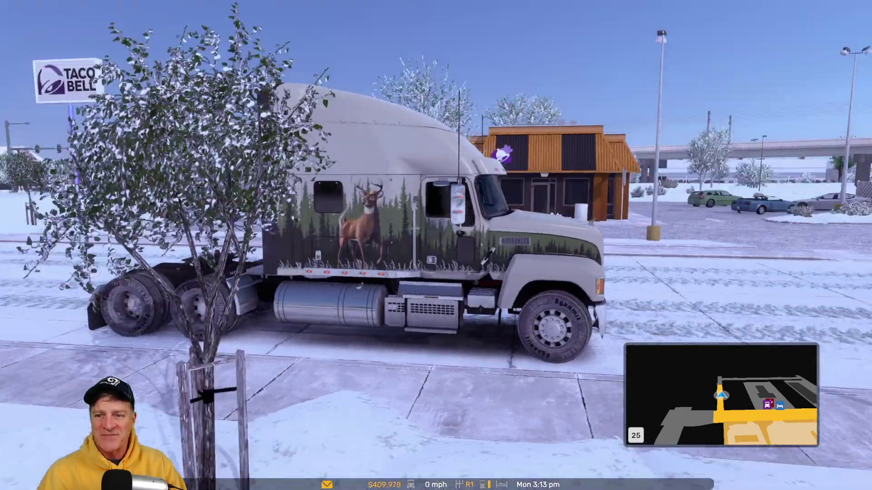
key(1)
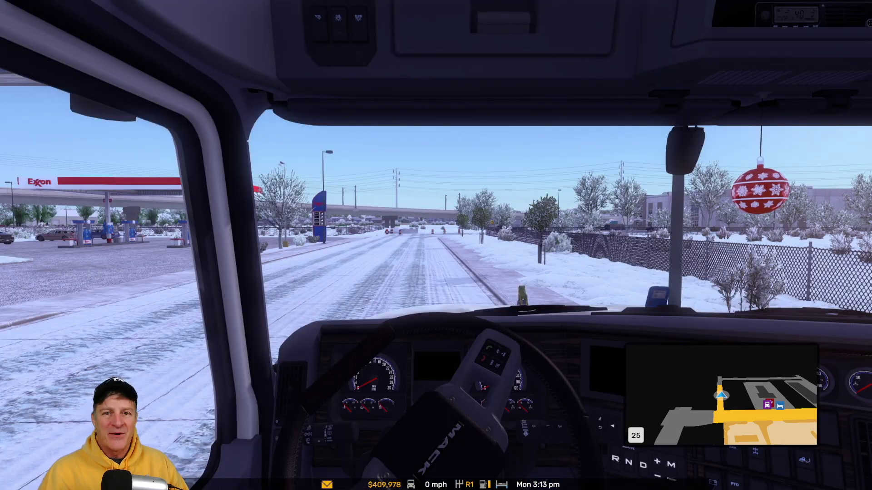